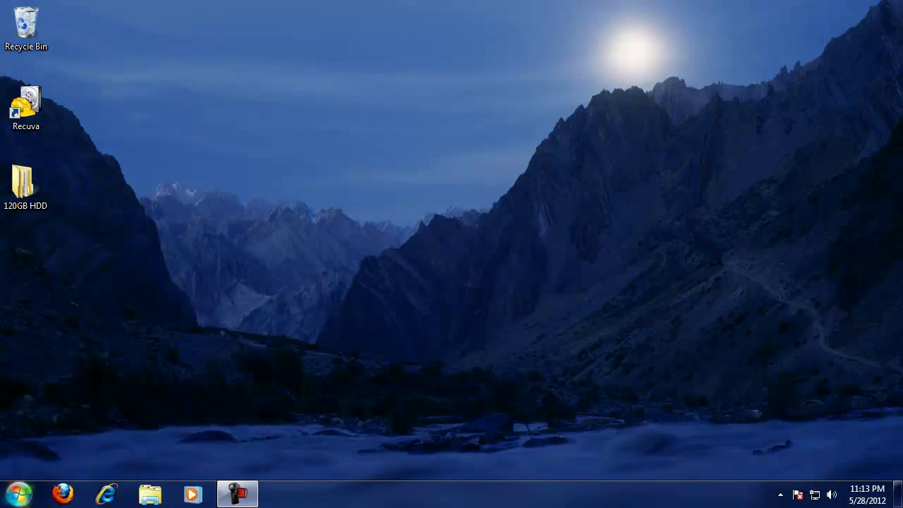
# Step: Open the Computer window, view the contents of Local Disk (G:), and return to the drive list
pyautogui.click(19, 493)
pyautogui.click(209, 317)
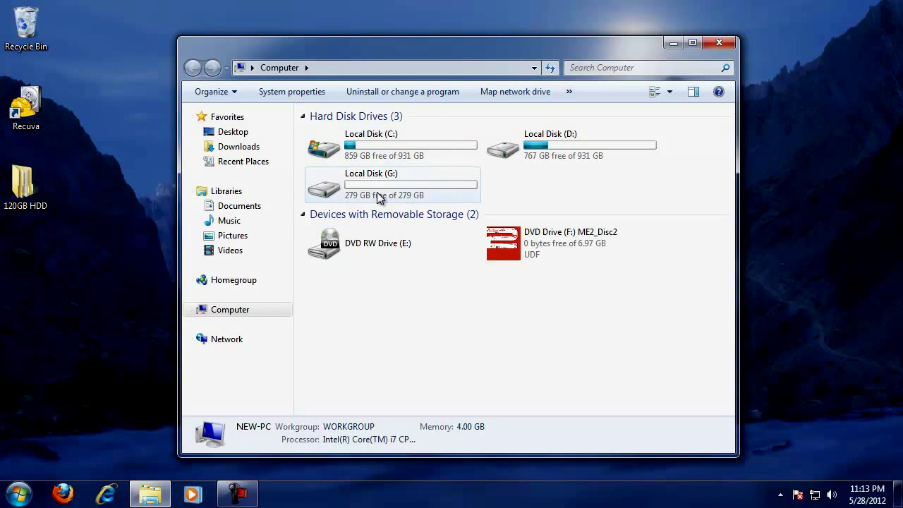
pyautogui.doubleClick(396, 194)
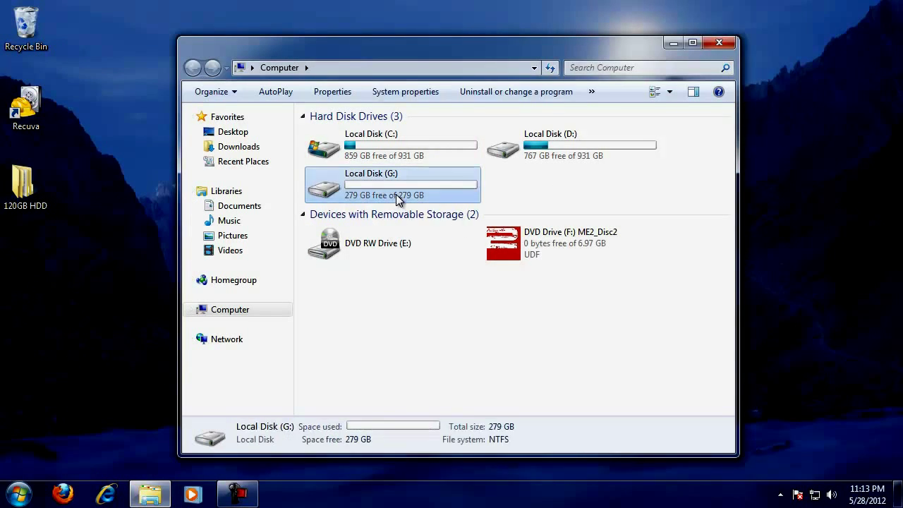
pyautogui.click(192, 68)
pyautogui.click(471, 312)
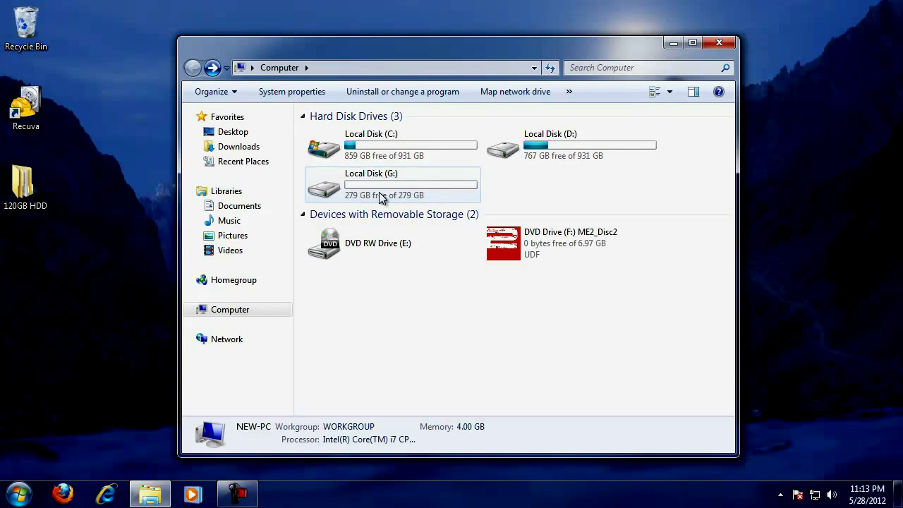
# Step: Check the space usage in the properties of Local Disk (G:), then close the properties and the Computer window
pyautogui.moveTo(379, 197)
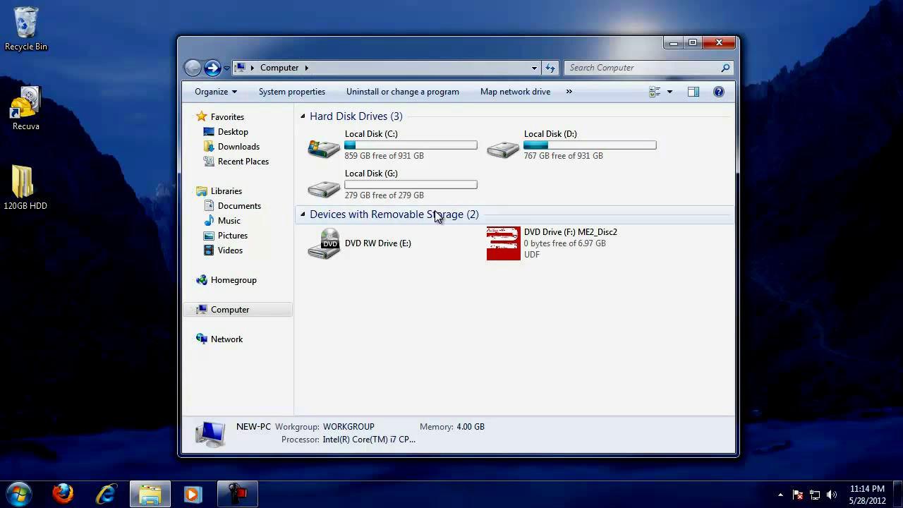
pyautogui.moveTo(412, 182)
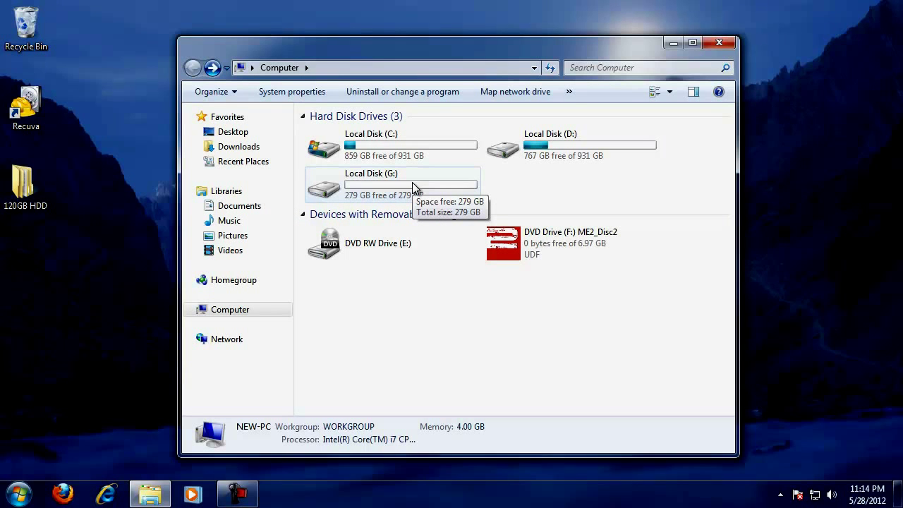
pyautogui.rightClick(385, 195)
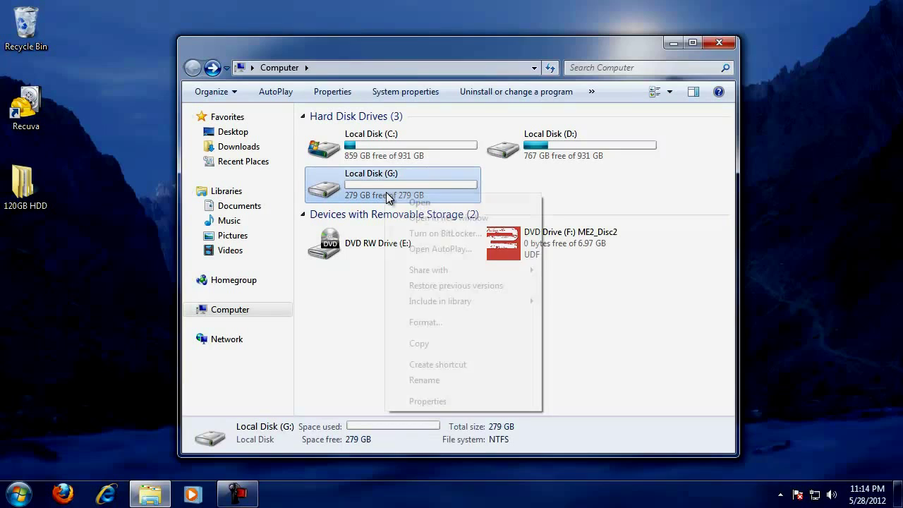
pyautogui.click(430, 401)
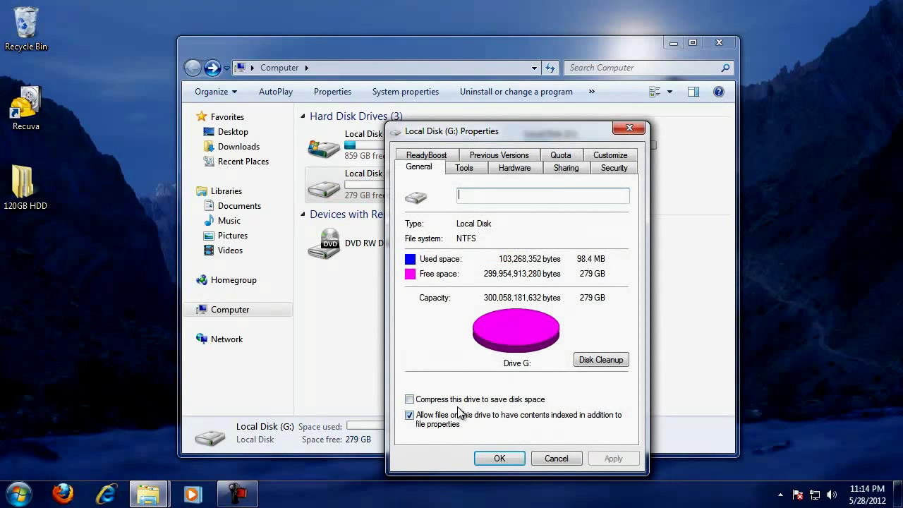
pyautogui.click(629, 128)
pyautogui.click(606, 374)
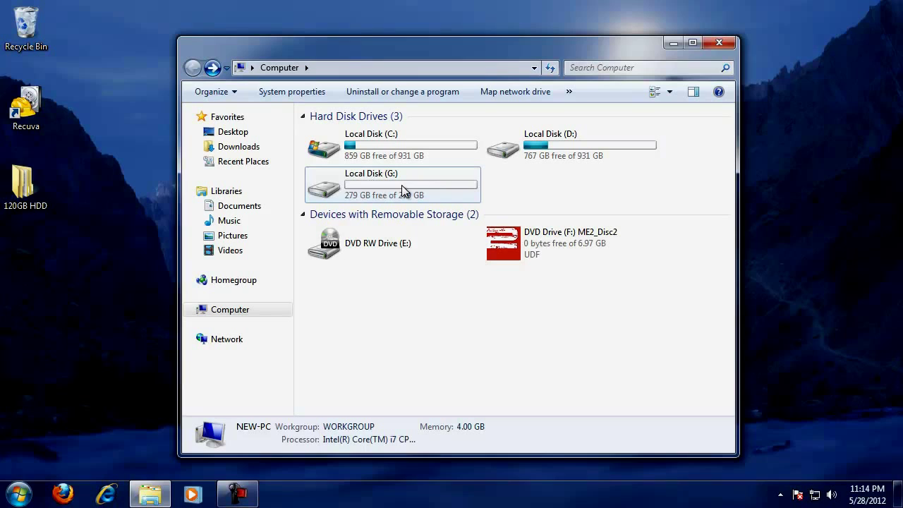
pyautogui.click(721, 41)
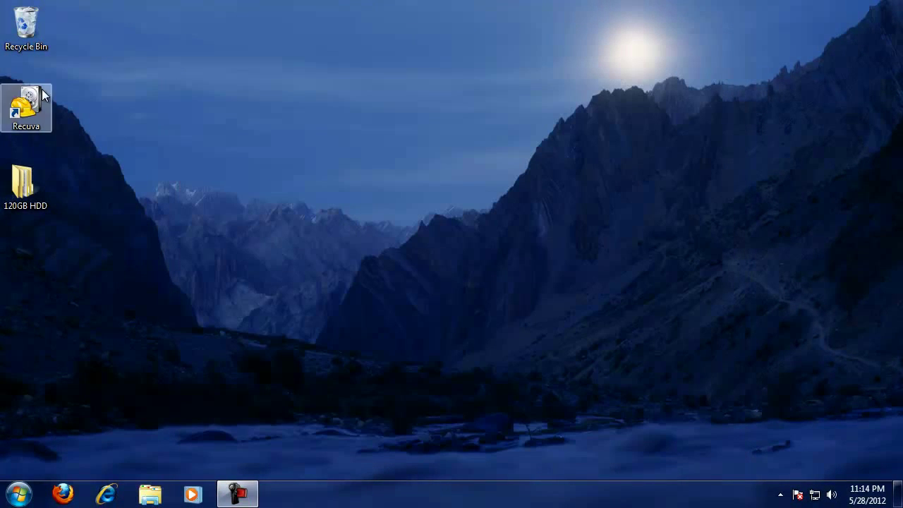
# Step: Open Firefox and search Google for "recuva"
pyautogui.press('super')
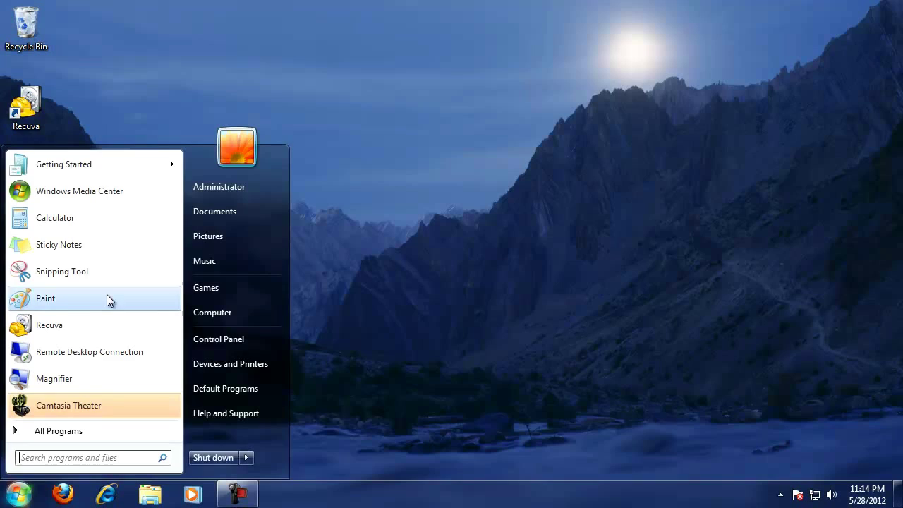
pyautogui.press('Escape')
pyautogui.click(63, 494)
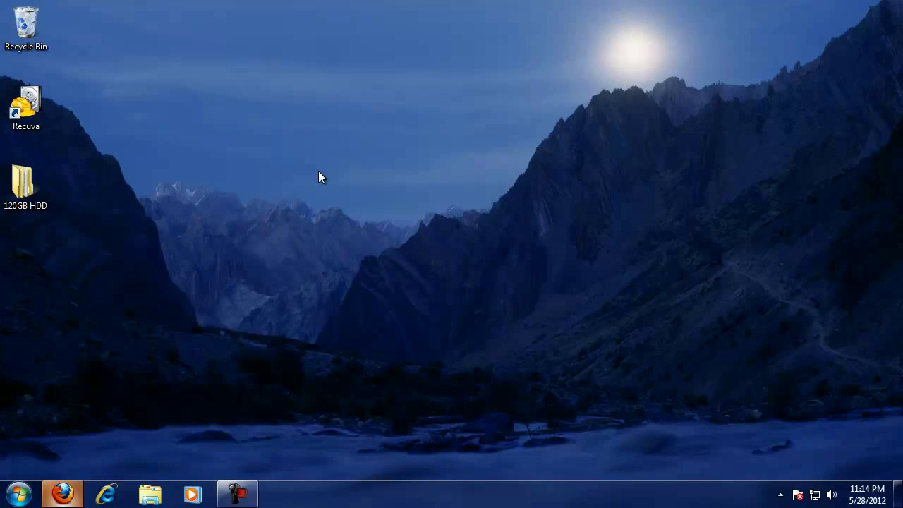
pyautogui.click(468, 197)
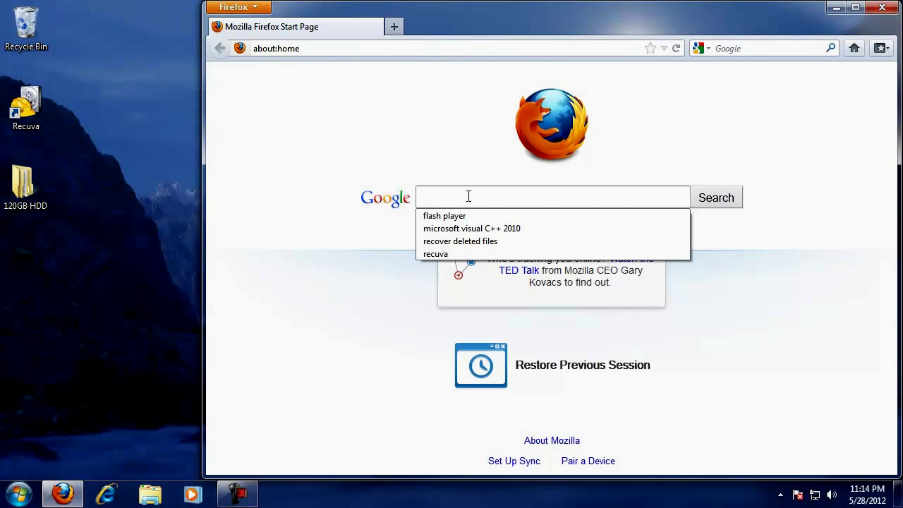
pyautogui.click(455, 255)
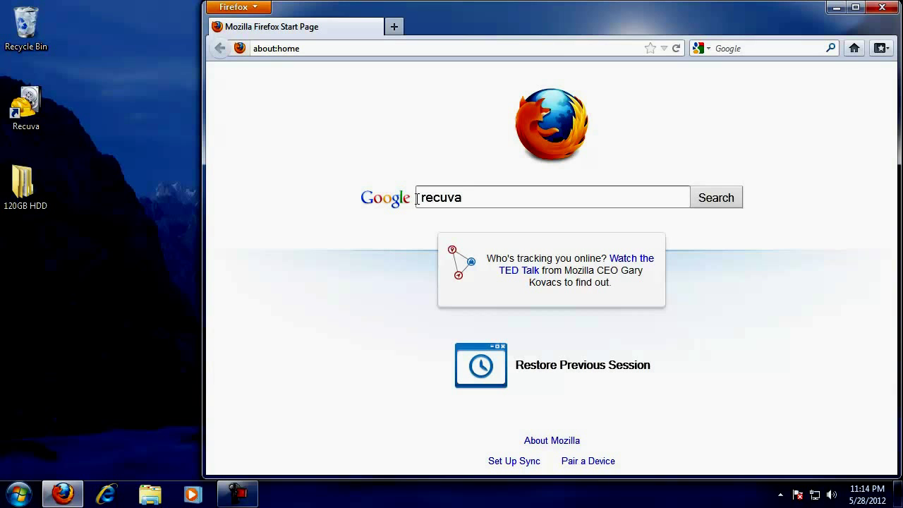
pyautogui.click(727, 201)
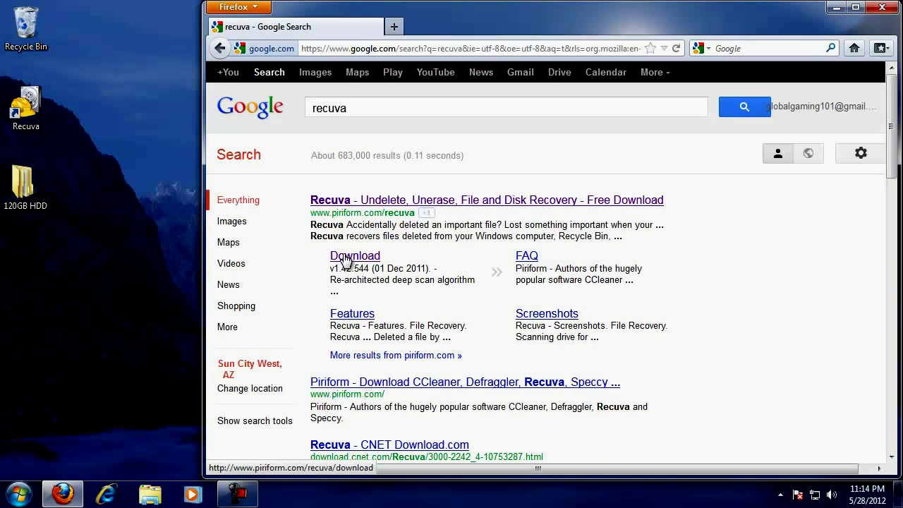
# Step: Start the free Recuva download from FileHippo.com, cancel saving rcsetup142.exe, and close the browser
pyautogui.click(364, 258)
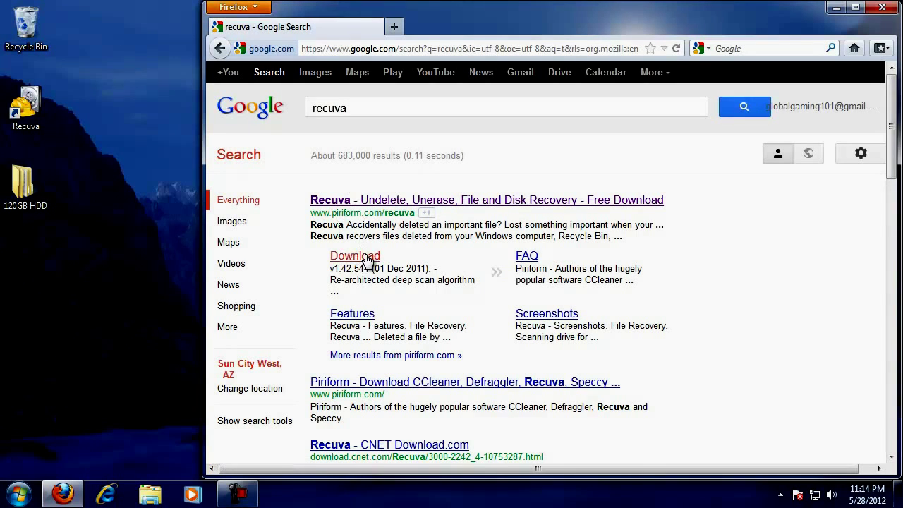
pyautogui.scroll(-4, 374, 306)
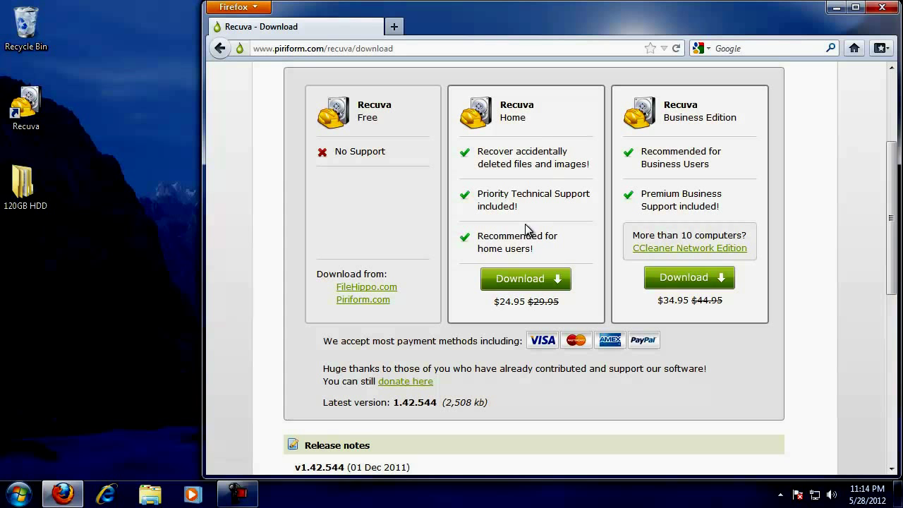
pyautogui.click(368, 287)
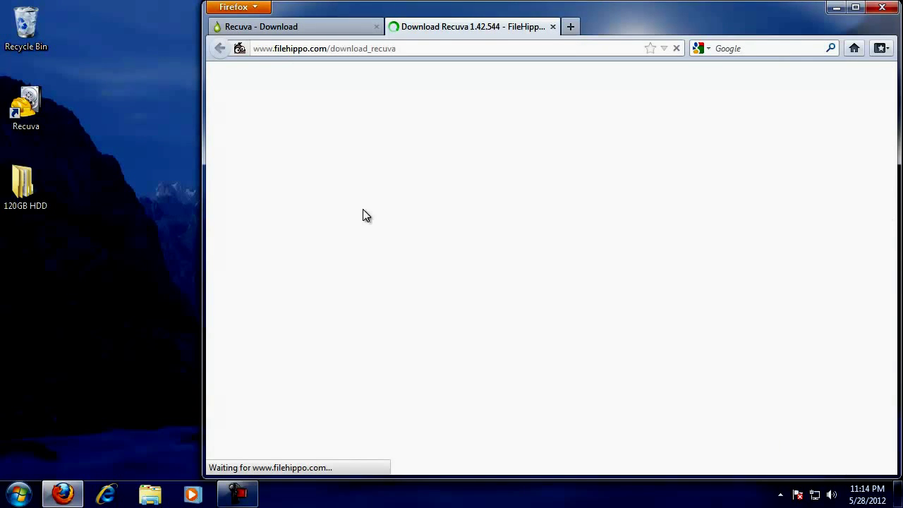
pyautogui.click(832, 180)
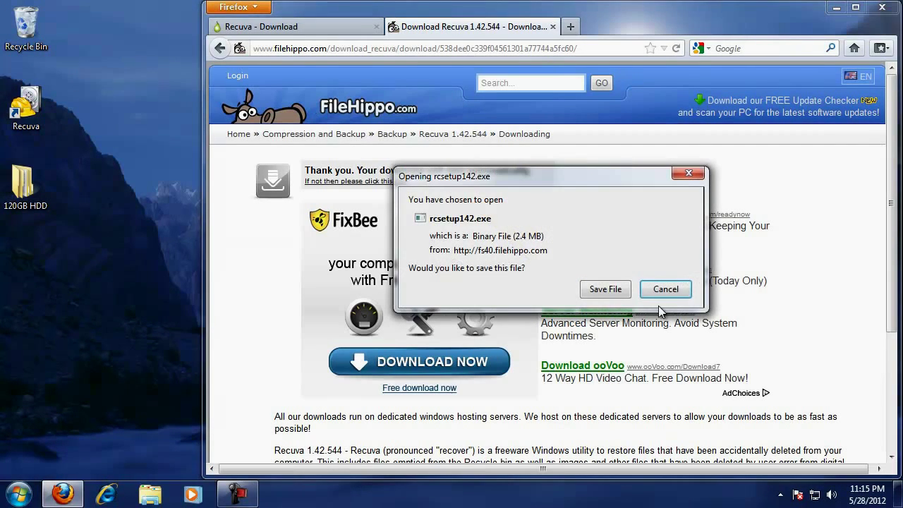
pyautogui.click(665, 288)
pyautogui.click(553, 26)
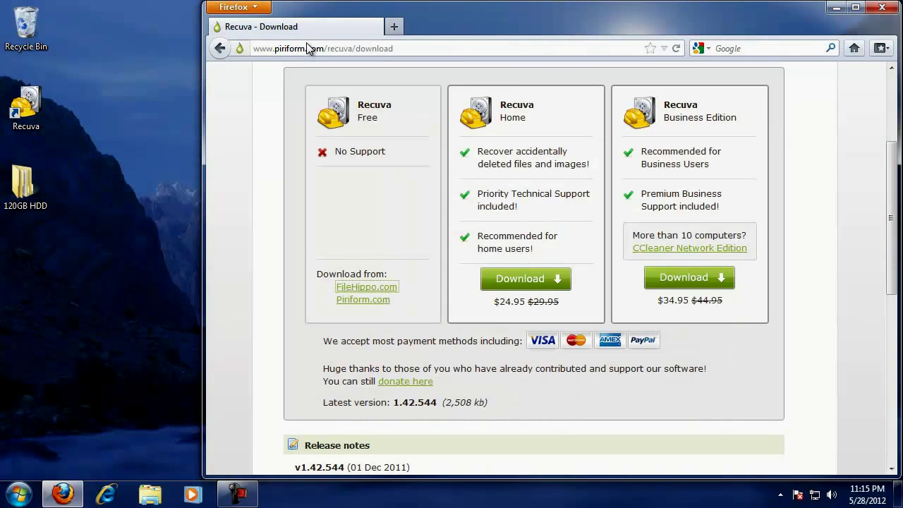
pyautogui.click(882, 7)
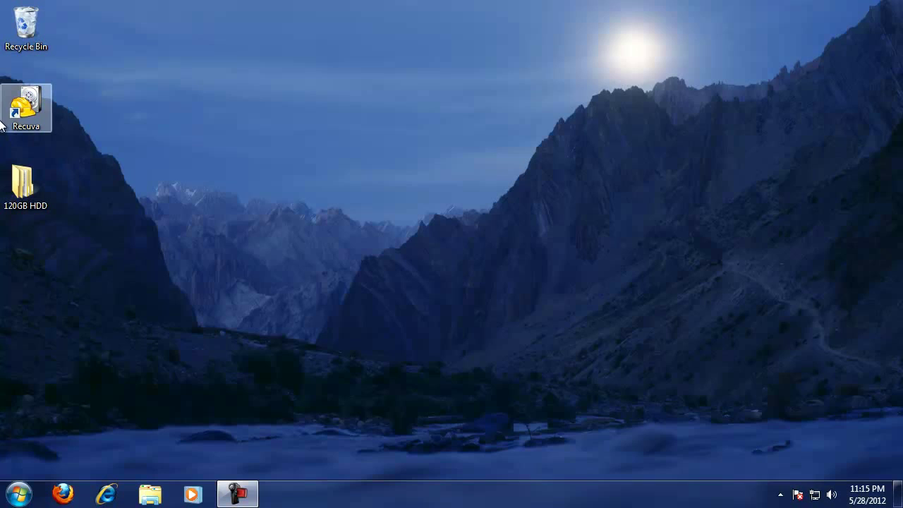
# Step: Launch the Recuva wizard and set the file type to recover to Other, covering all files
pyautogui.doubleClick(35, 111)
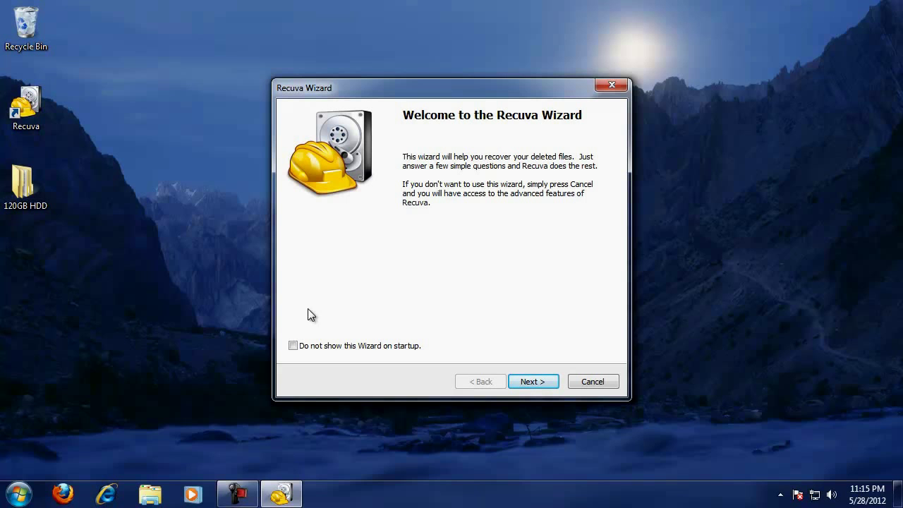
pyautogui.click(536, 381)
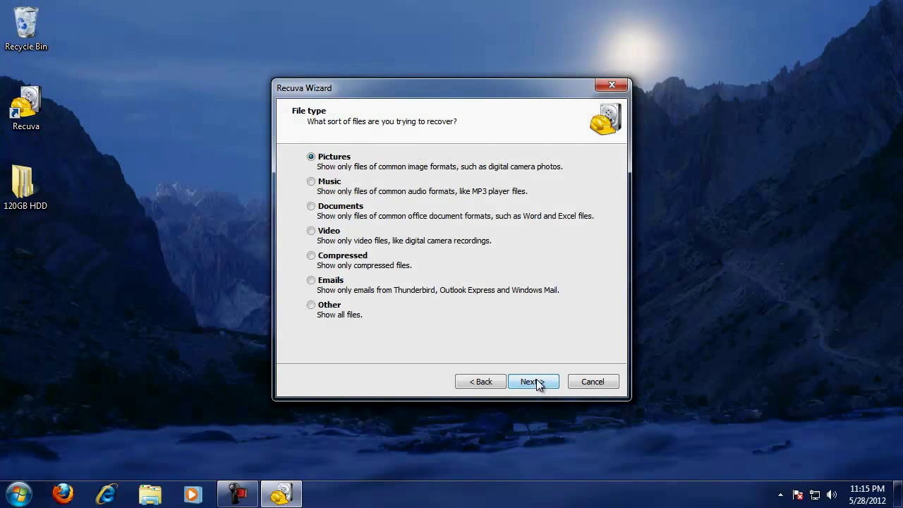
pyautogui.click(311, 306)
pyautogui.click(527, 381)
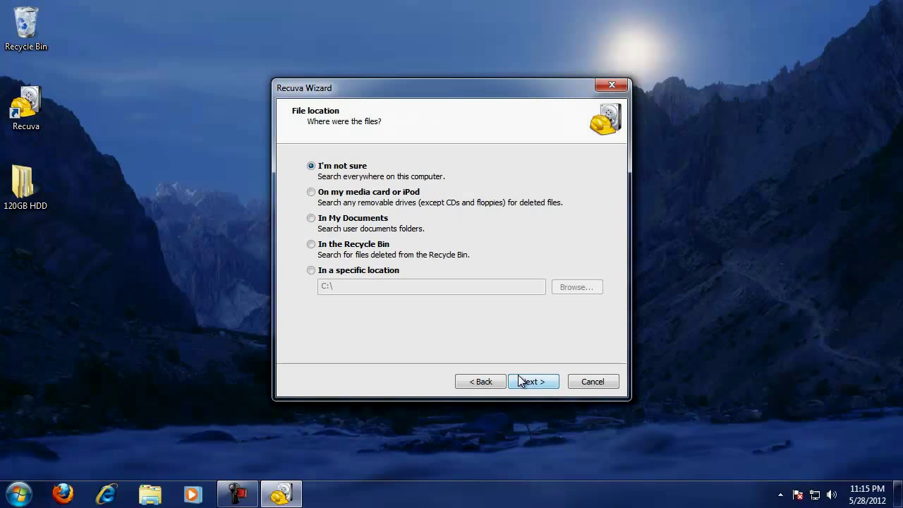
# Step: Set the file location to a specific location on Local Disk (G:), checking the drive letter in the Computer window
pyautogui.click(311, 272)
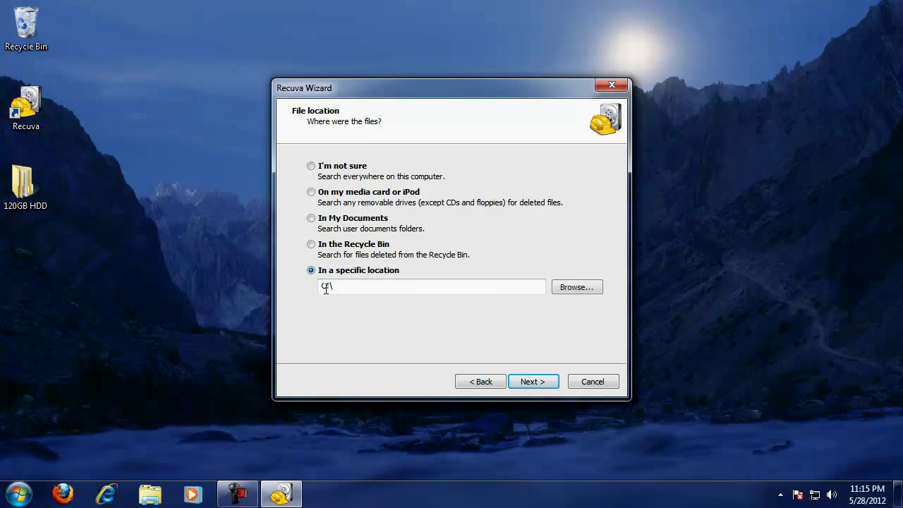
pyautogui.click(576, 288)
pyautogui.click(19, 493)
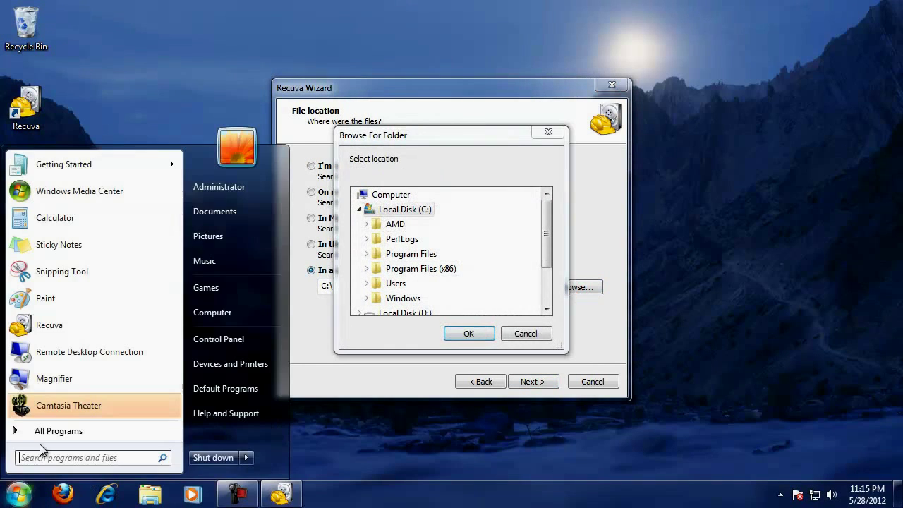
pyautogui.click(212, 313)
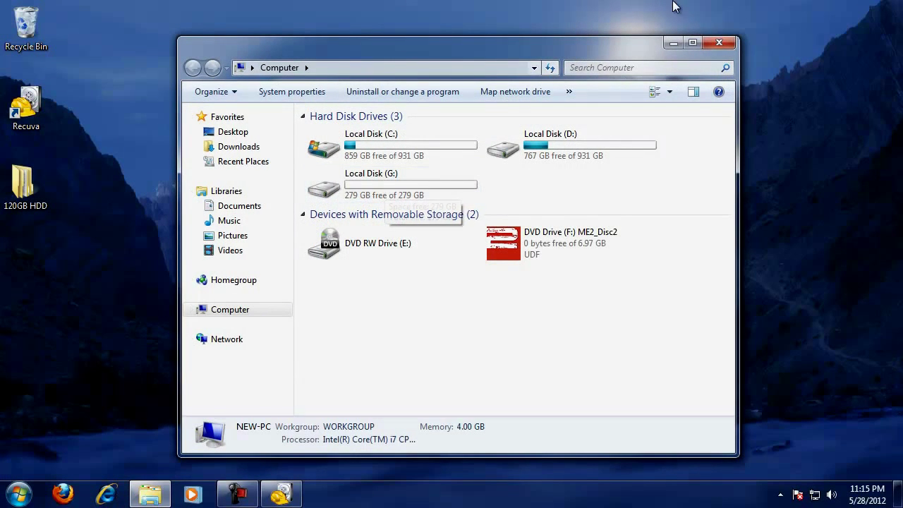
pyautogui.click(719, 43)
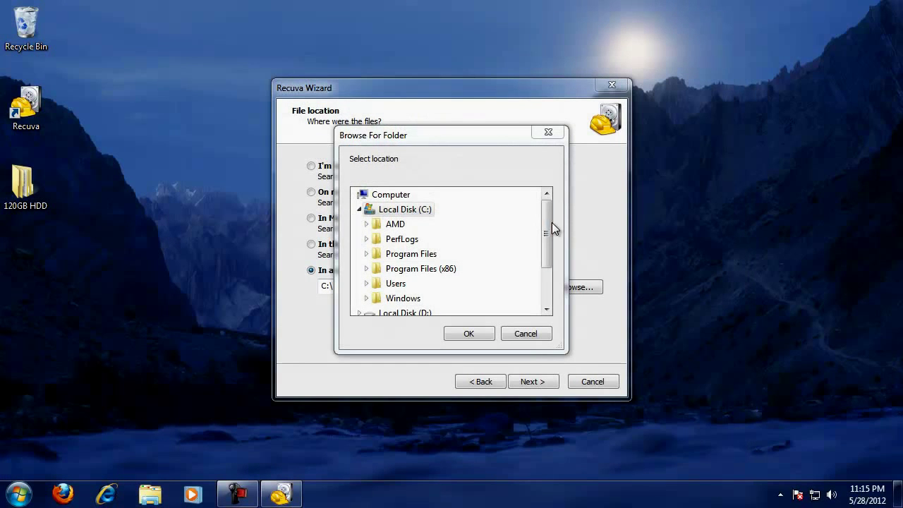
pyautogui.moveTo(551, 222); pyautogui.dragTo(548, 262)
pyautogui.click(374, 298)
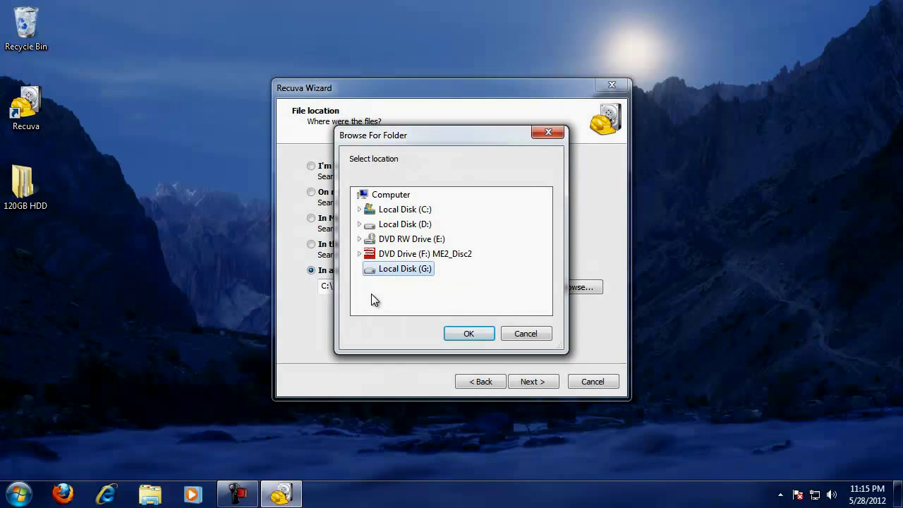
pyautogui.click(478, 333)
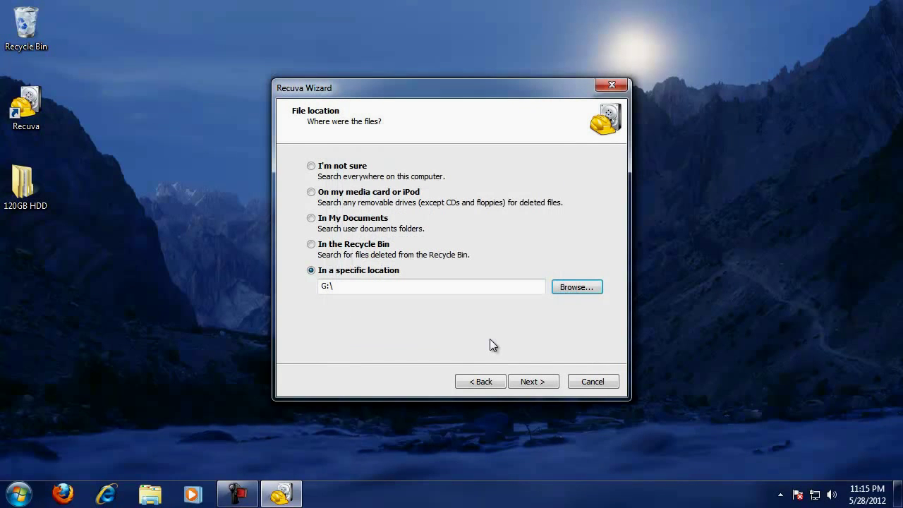
# Step: Accept the file location, enable Deep Scan, and start the search for deleted files
pyautogui.click(530, 379)
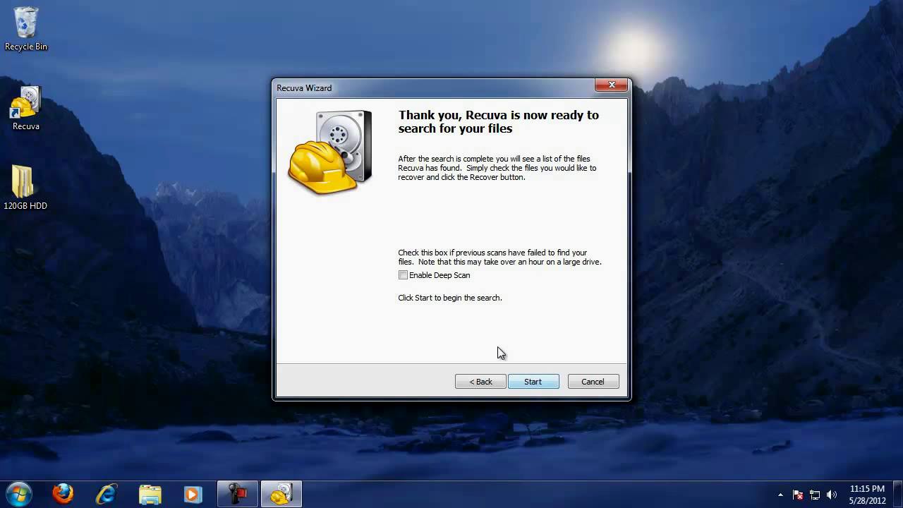
pyautogui.click(405, 275)
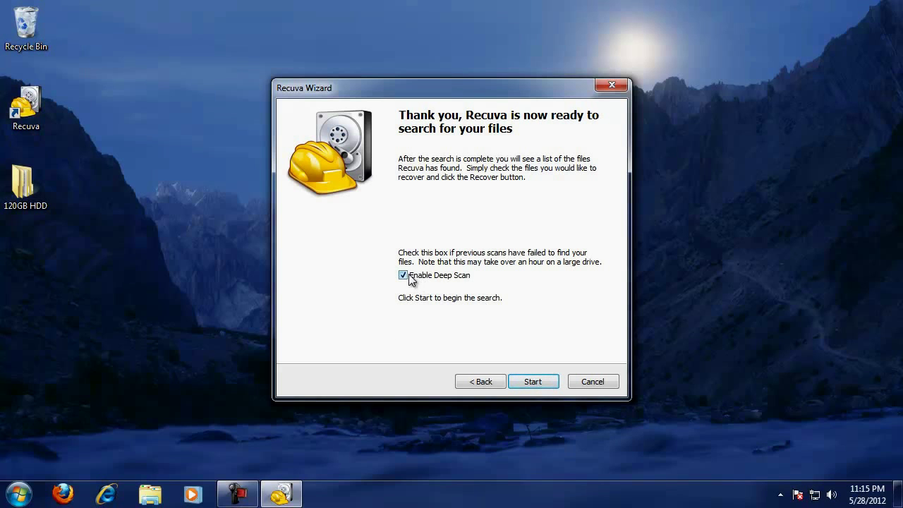
pyautogui.click(534, 379)
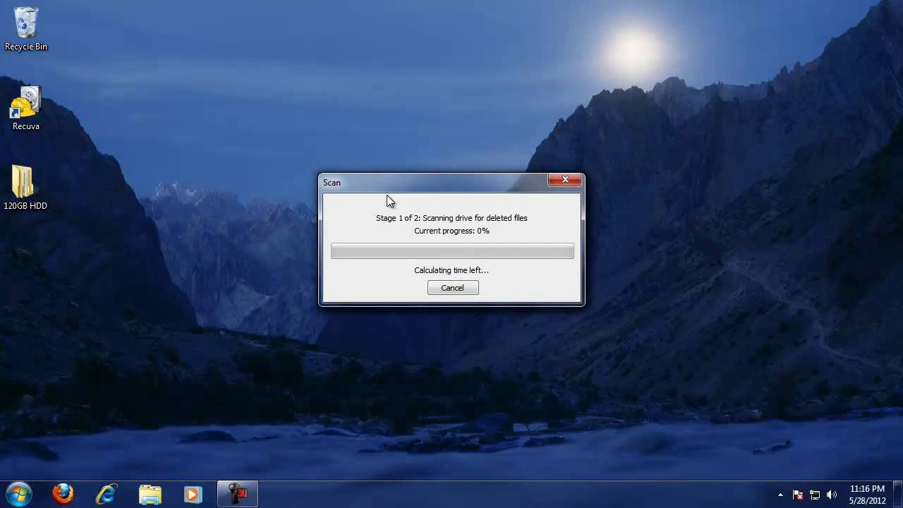
pyautogui.click(782, 494)
pyautogui.click(781, 494)
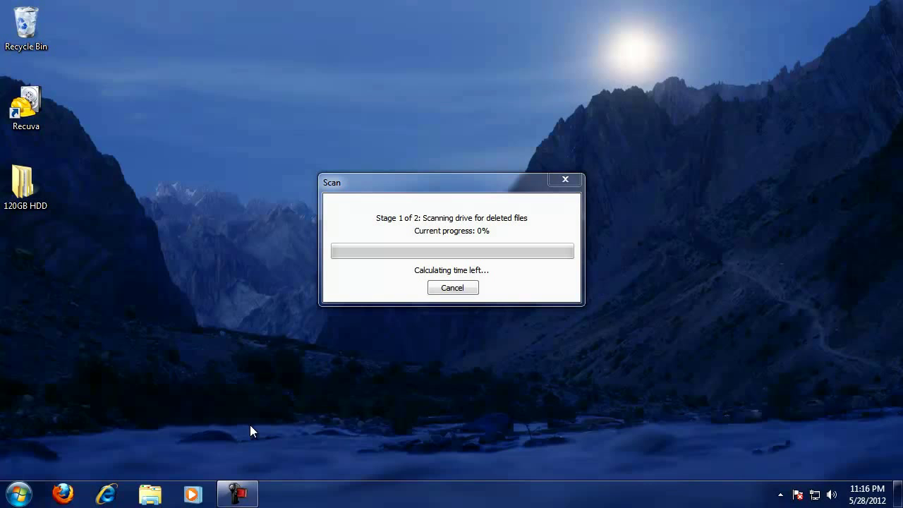
pyautogui.click(238, 494)
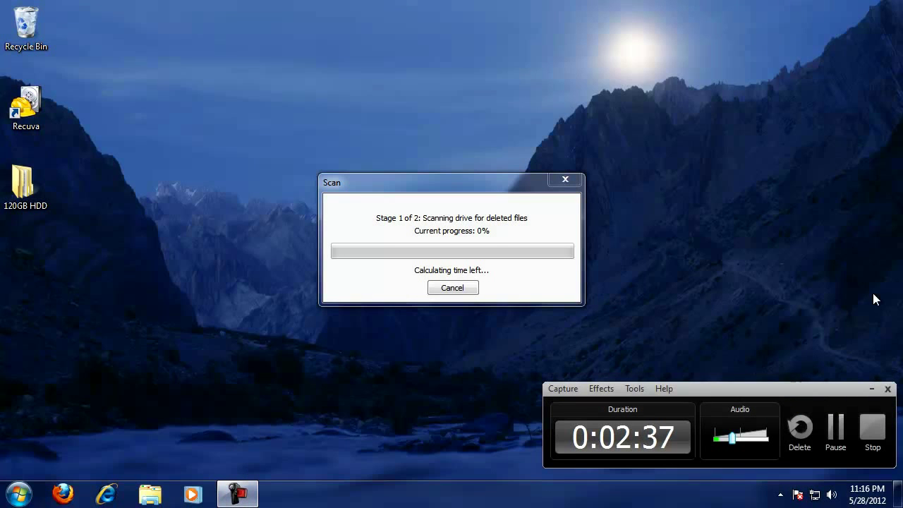
pyautogui.click(836, 429)
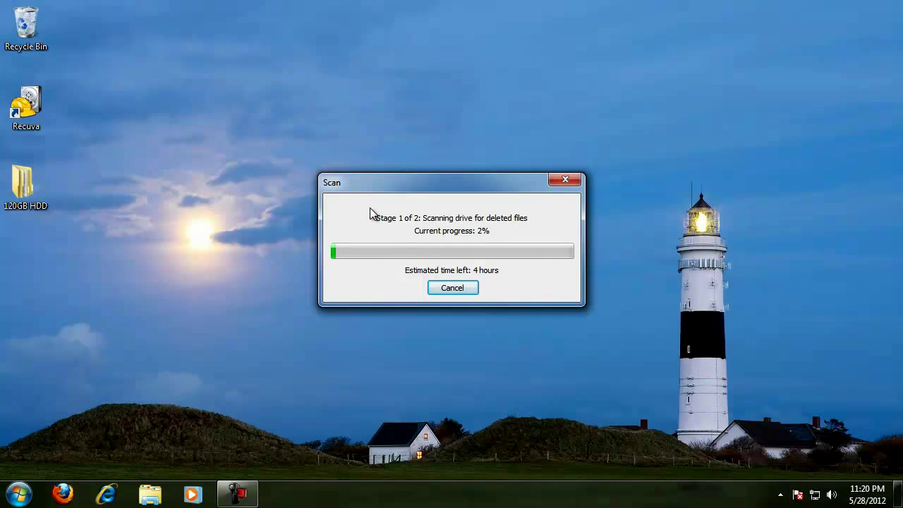
# Step: Stop the scan early and recover $ITD2VEO.jpg and lxbfusb1.dll from the partial results to the Desktop
pyautogui.click(449, 289)
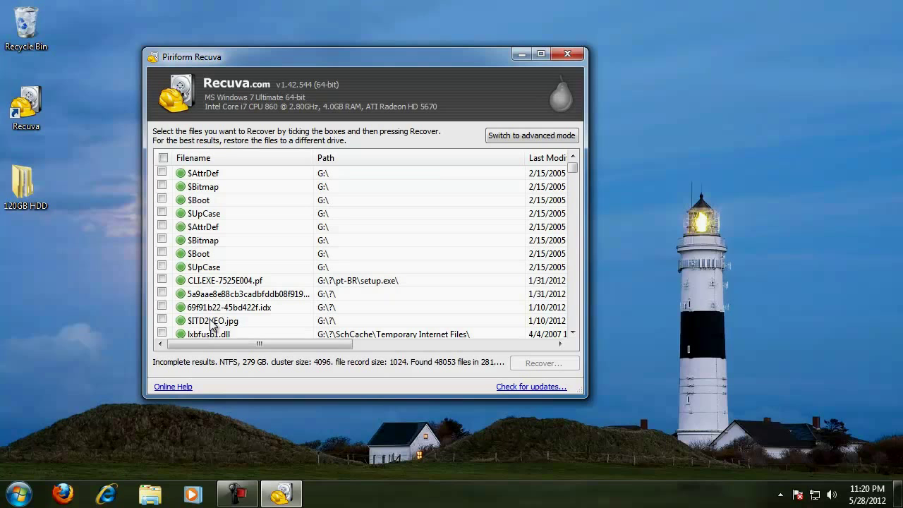
pyautogui.click(162, 320)
pyautogui.click(163, 332)
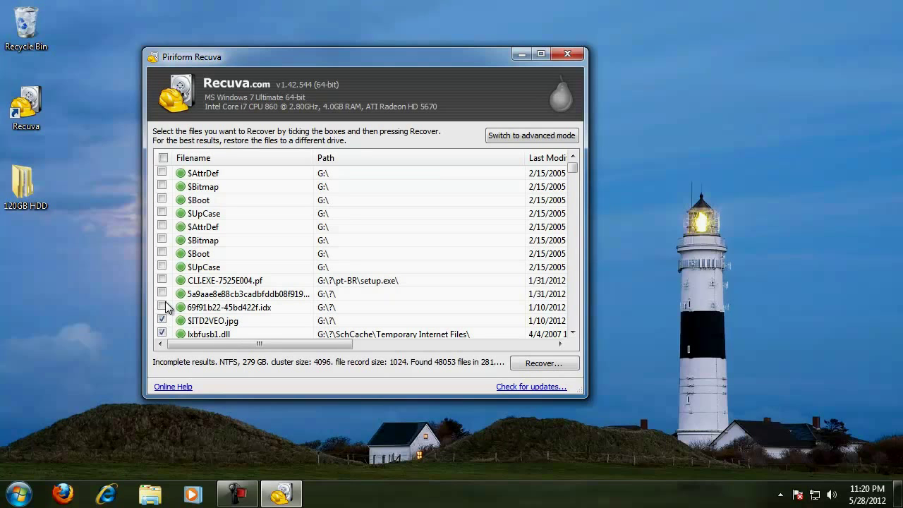
pyautogui.click(546, 365)
pyautogui.click(388, 194)
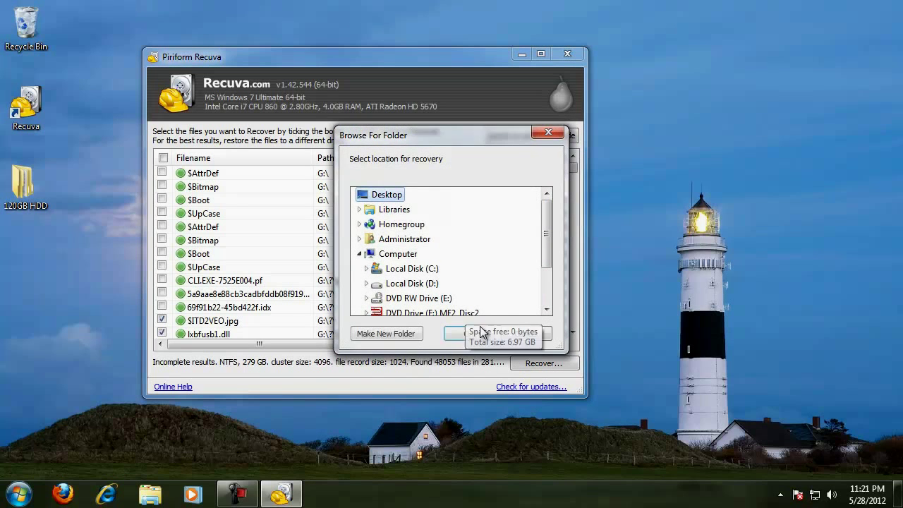
pyautogui.click(462, 333)
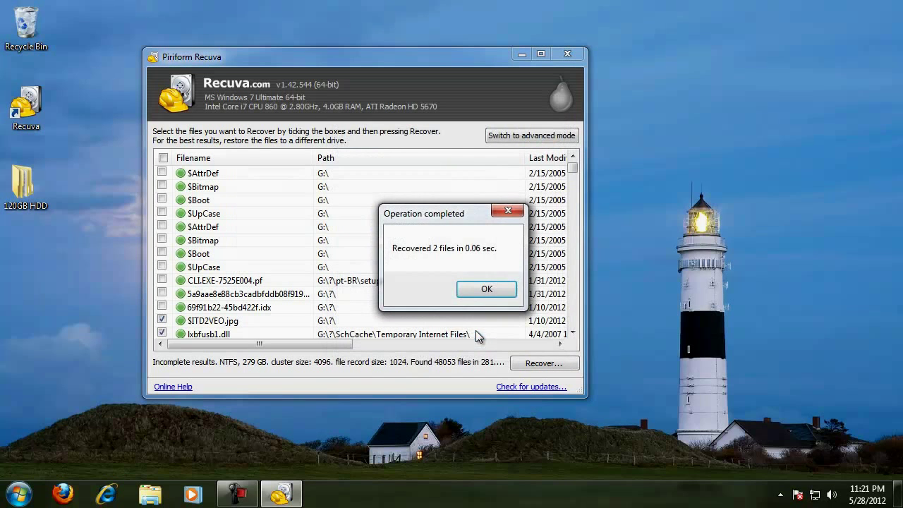
pyautogui.click(485, 289)
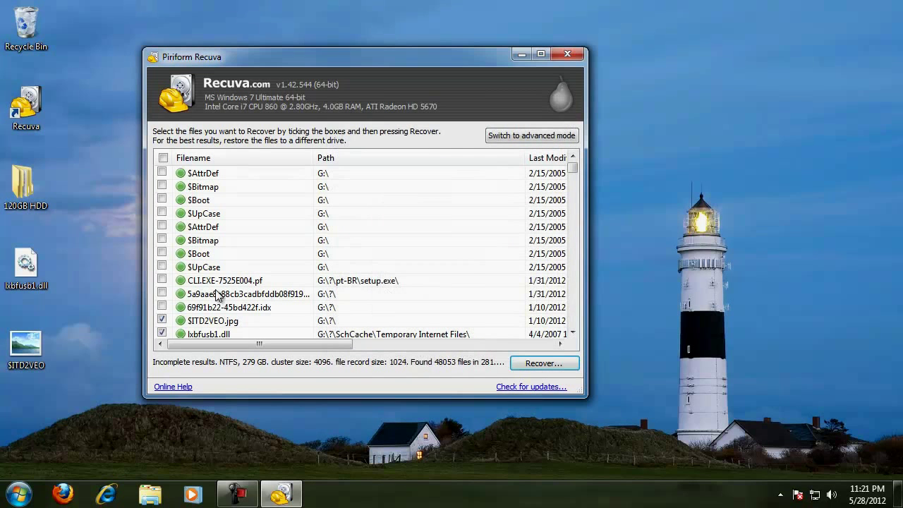
# Step: Check the recovered $ITD2VEO picture by opening it, and move both lxbfusb1.dll and $ITD2VEO to the Recycle Bin
pyautogui.click(16, 282)
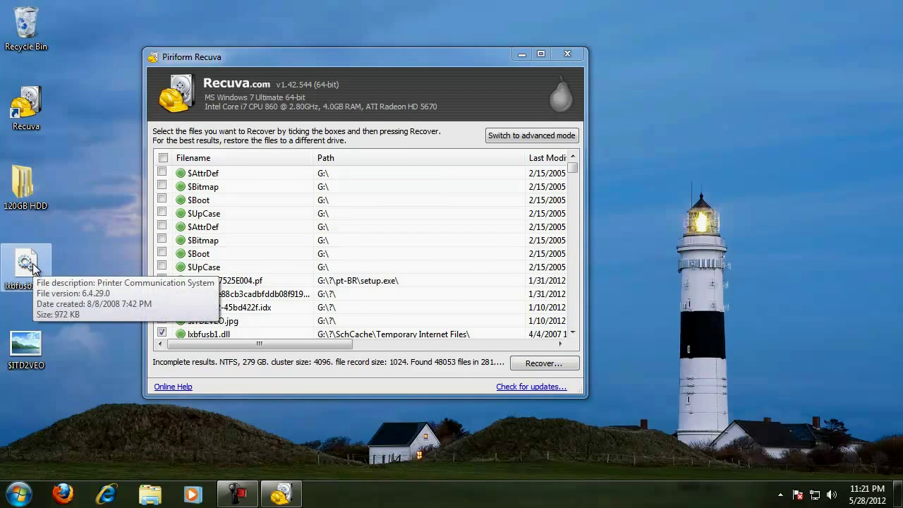
pyautogui.moveTo(34, 267); pyautogui.dragTo(26, 24)
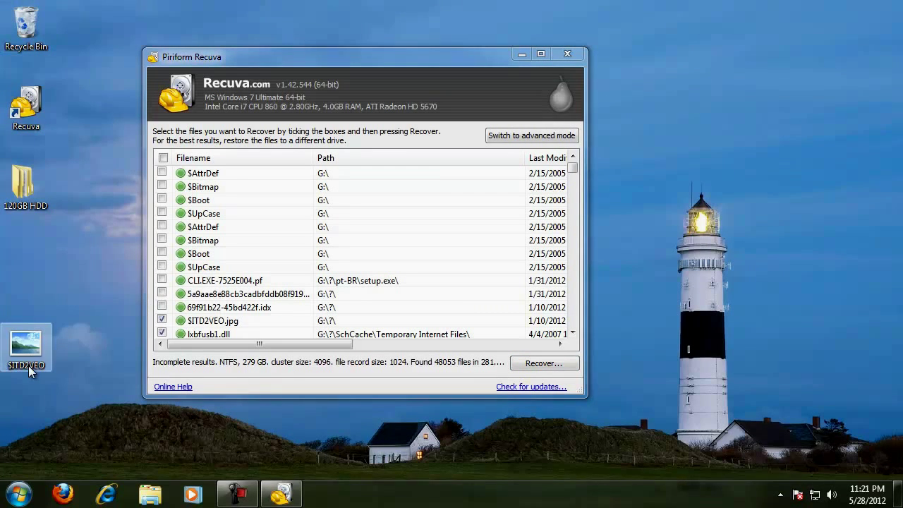
pyautogui.doubleClick(24, 361)
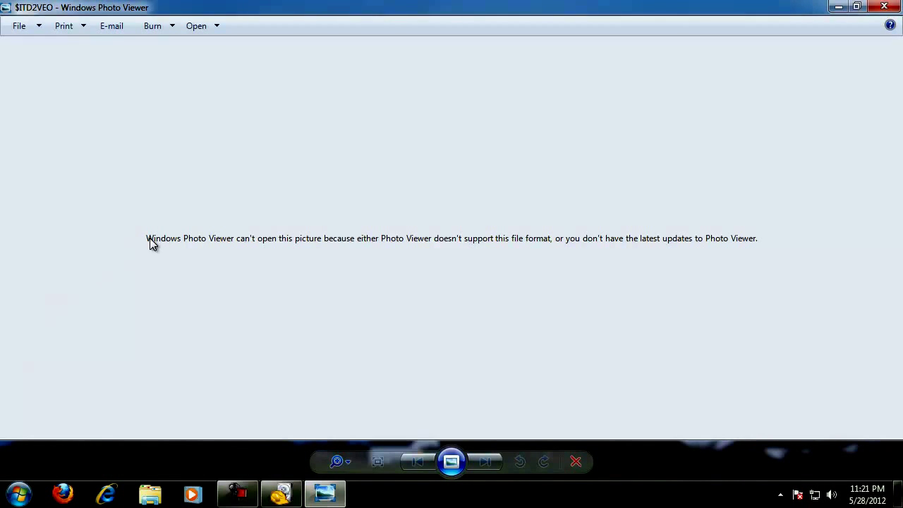
pyautogui.click(884, 7)
pyautogui.moveTo(26, 349); pyautogui.dragTo(29, 30)
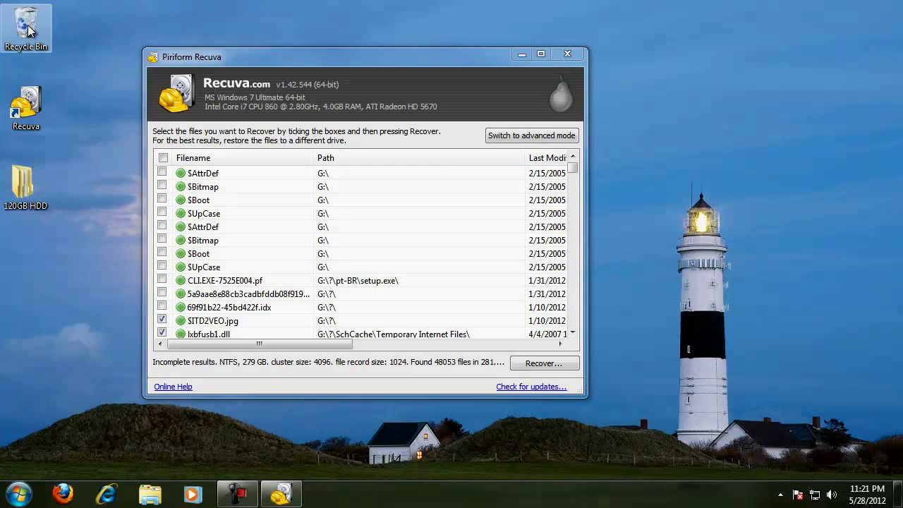
# Step: Deselect $ITD2VEO.jpg and lxbfusb1.dll in the results, and recover X8E829~1.EXE to the Desktop
pyautogui.click(161, 319)
pyautogui.click(162, 332)
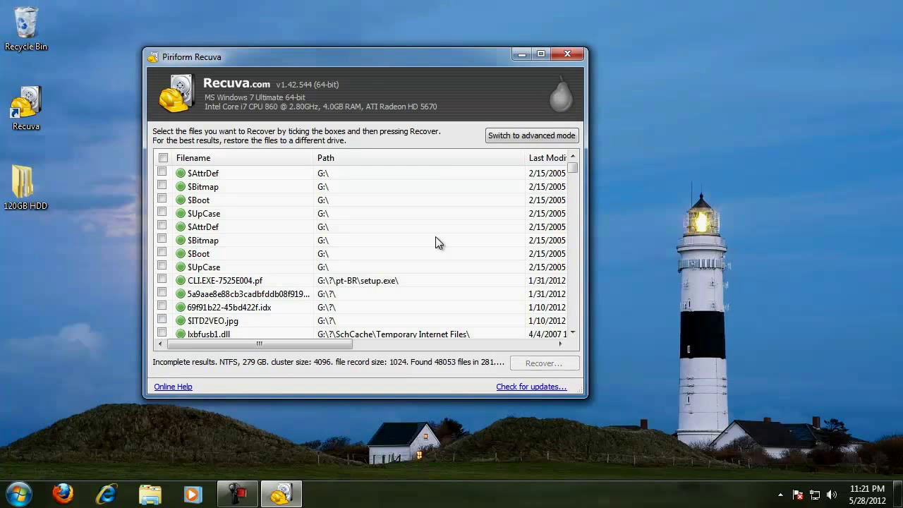
pyautogui.moveTo(571, 170); pyautogui.dragTo(573, 182)
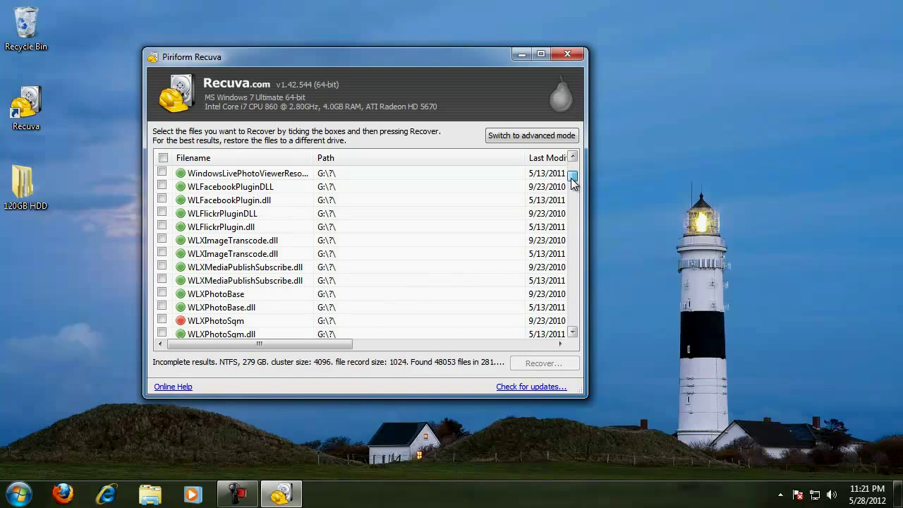
pyautogui.moveTo(573, 182); pyautogui.dragTo(571, 210)
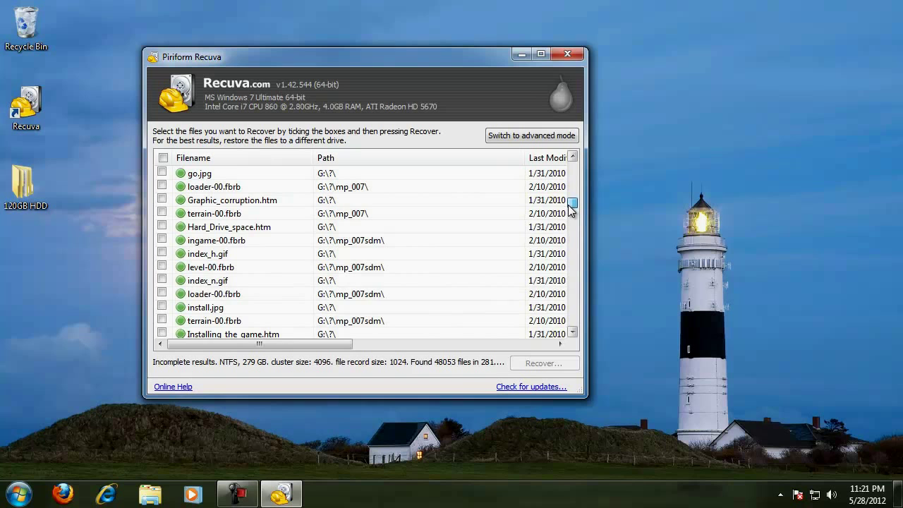
pyautogui.moveTo(570, 210); pyautogui.dragTo(571, 216)
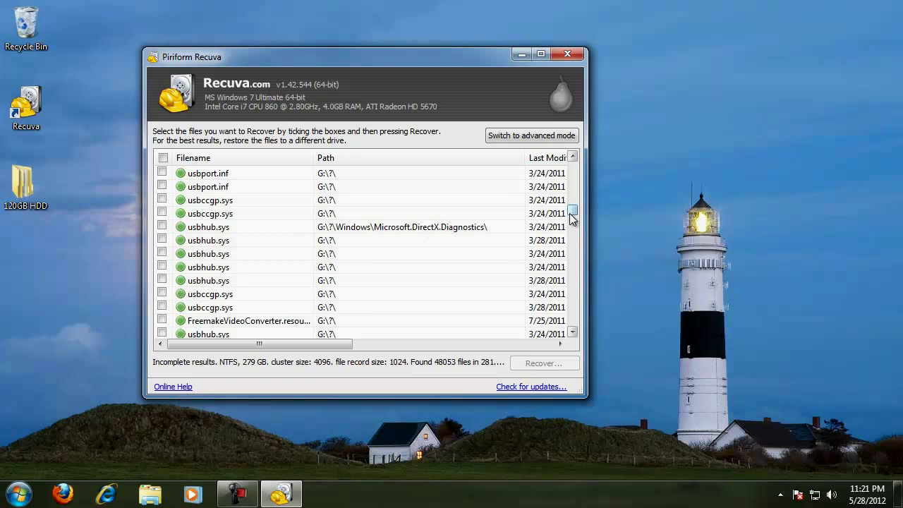
pyautogui.moveTo(572, 210); pyautogui.dragTo(578, 252)
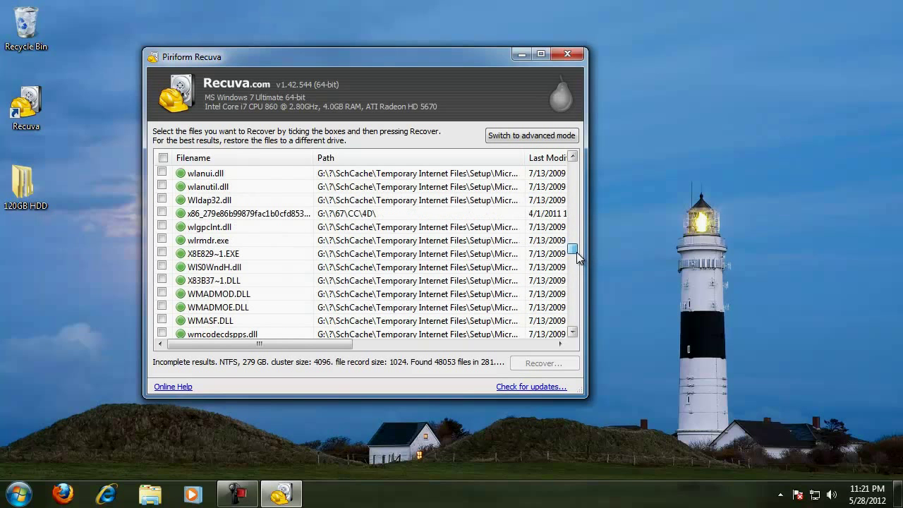
pyautogui.click(162, 253)
pyautogui.click(515, 362)
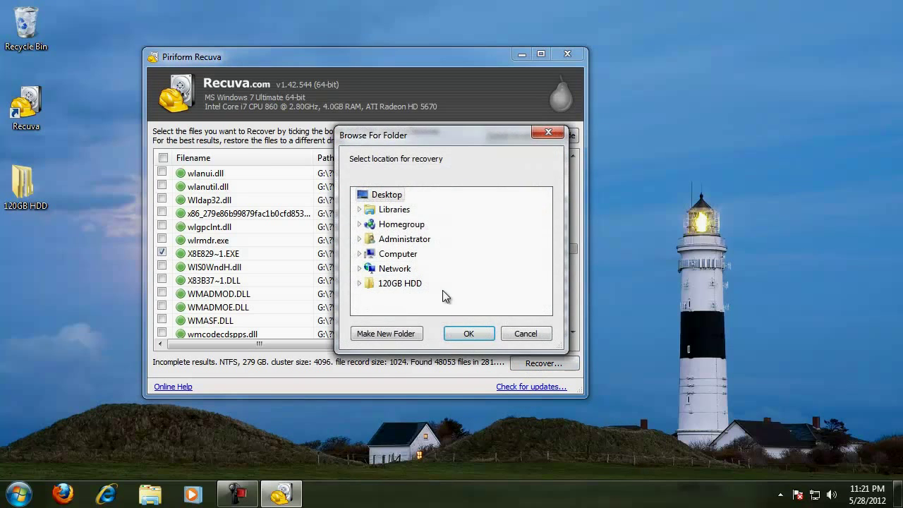
pyautogui.click(461, 331)
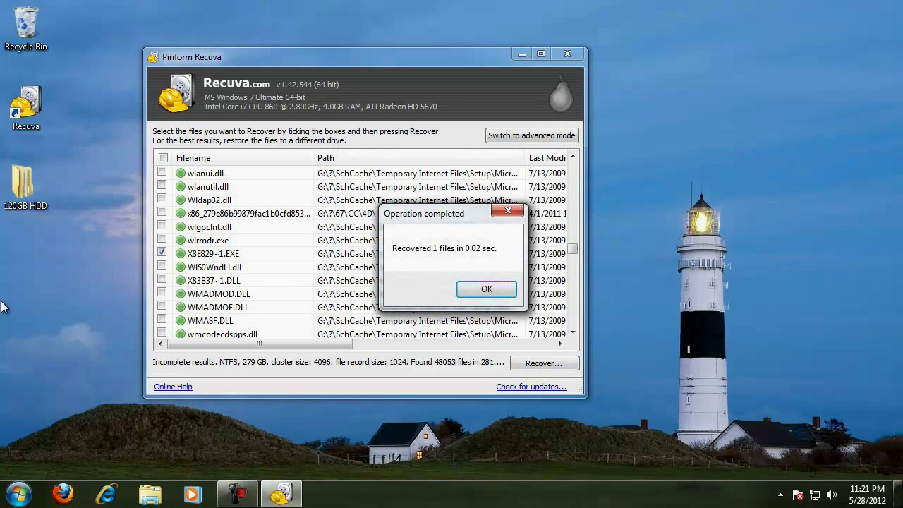
pyautogui.click(486, 288)
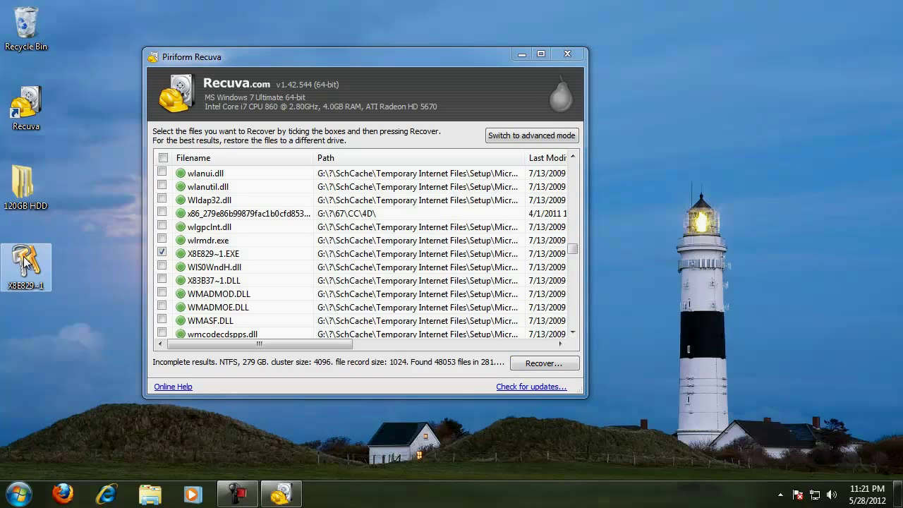
# Step: Move the recovered X8E829~1 file to the Recycle Bin and recover [001237].jpg from the end of the results to the Desktop
pyautogui.moveTo(23, 271)
pyautogui.moveTo(22, 270); pyautogui.dragTo(28, 24)
pyautogui.moveTo(574, 251); pyautogui.dragTo(586, 346)
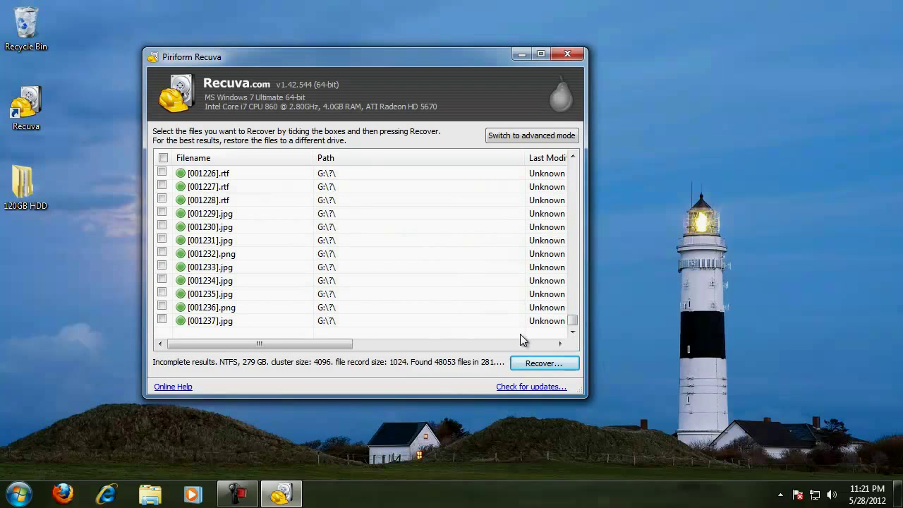
pyautogui.click(162, 320)
pyautogui.click(528, 363)
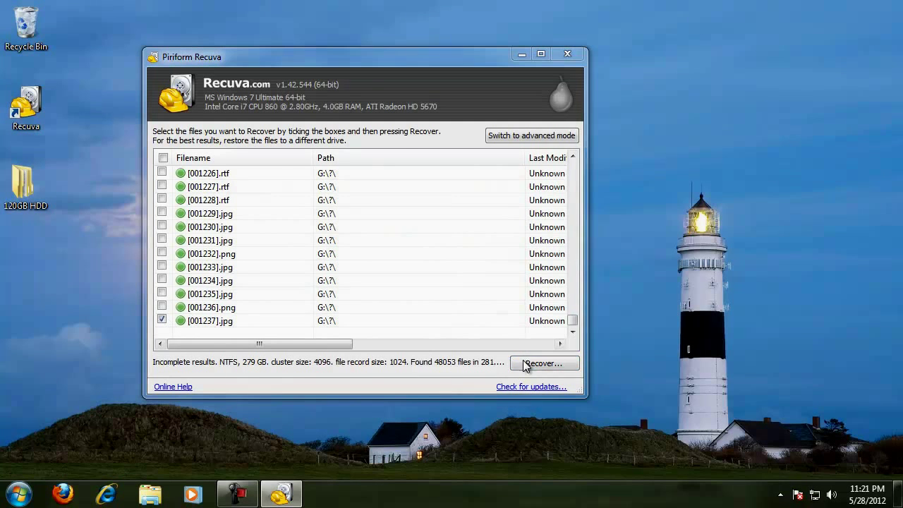
pyautogui.click(465, 333)
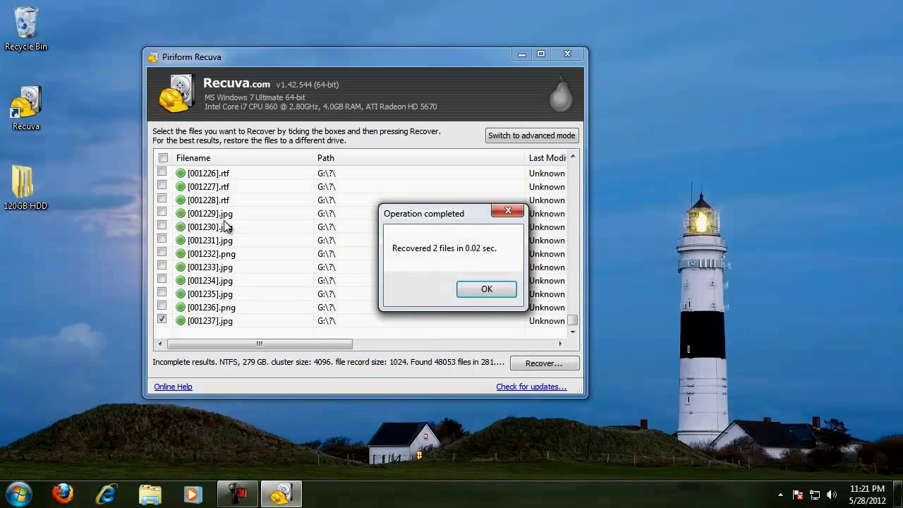
pyautogui.click(487, 290)
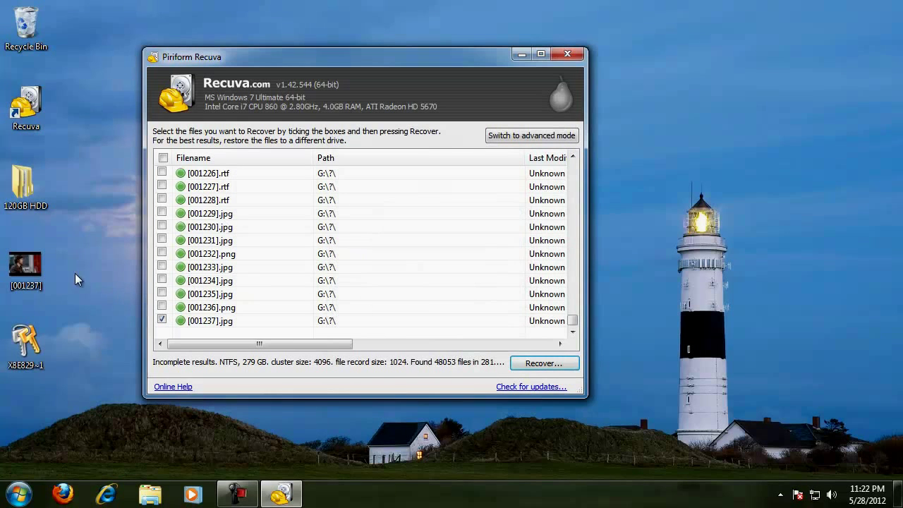
# Step: View the recovered [001237] picture, move it and the X8E829~1 copy to the Recycle Bin, and close Recuva
pyautogui.moveTo(24, 351); pyautogui.dragTo(27, 27)
pyautogui.doubleClick(27, 271)
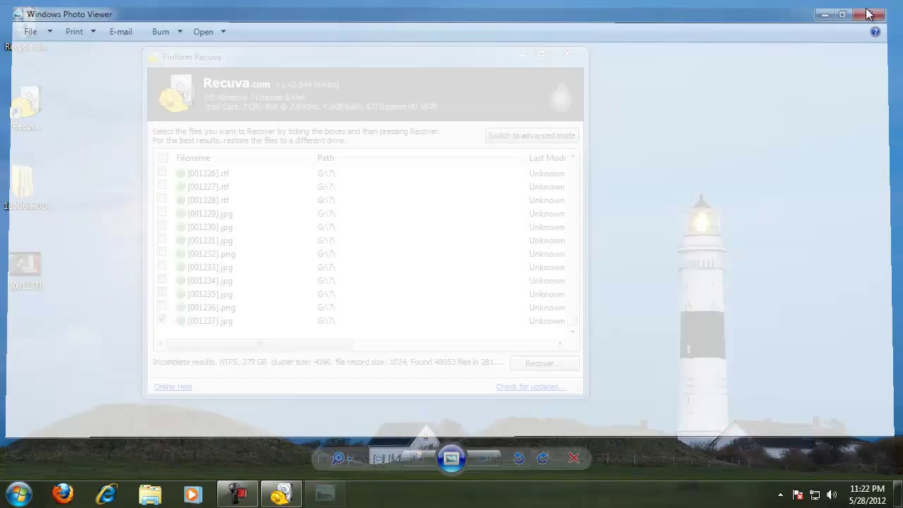
pyautogui.click(884, 6)
pyautogui.moveTo(23, 264); pyautogui.dragTo(41, 33)
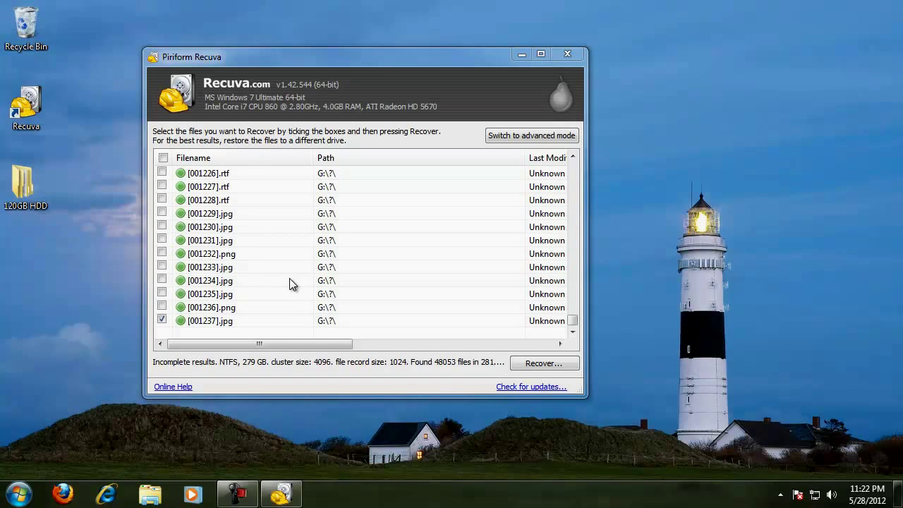
pyautogui.moveTo(302, 346); pyautogui.dragTo(212, 342)
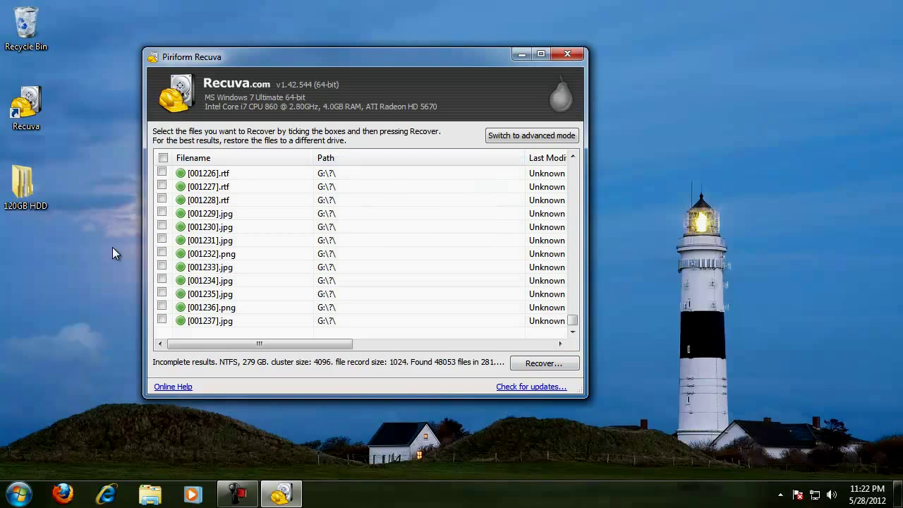
pyautogui.click(574, 54)
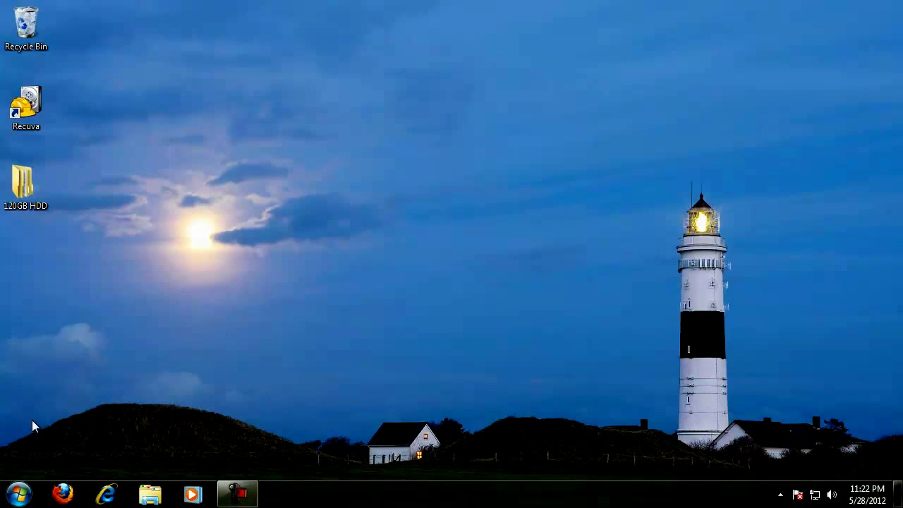
# Step: Look over the drives in the Computer window, open DVD Drive (F:) ME2_Disc2, and close the window and the Mass Effect 2 launcher
pyautogui.click(14, 491)
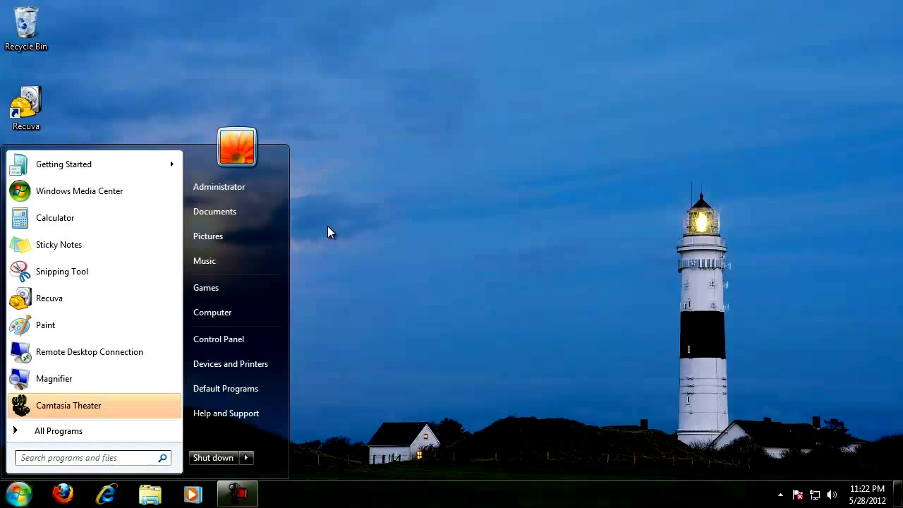
pyautogui.click(261, 309)
pyautogui.click(559, 158)
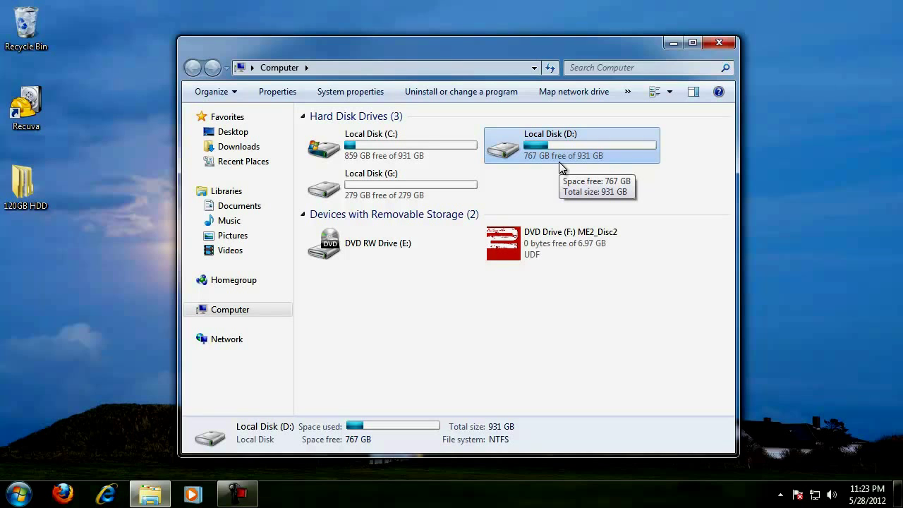
pyautogui.click(534, 251)
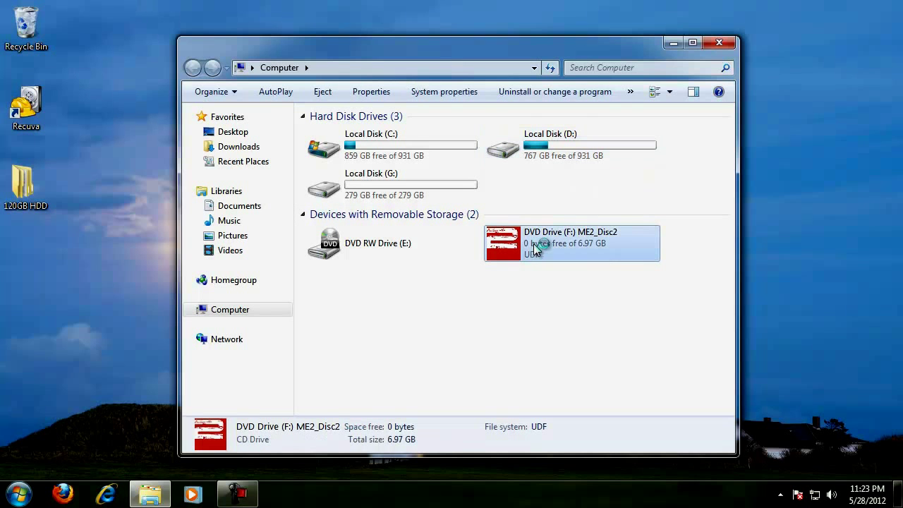
pyautogui.click(718, 42)
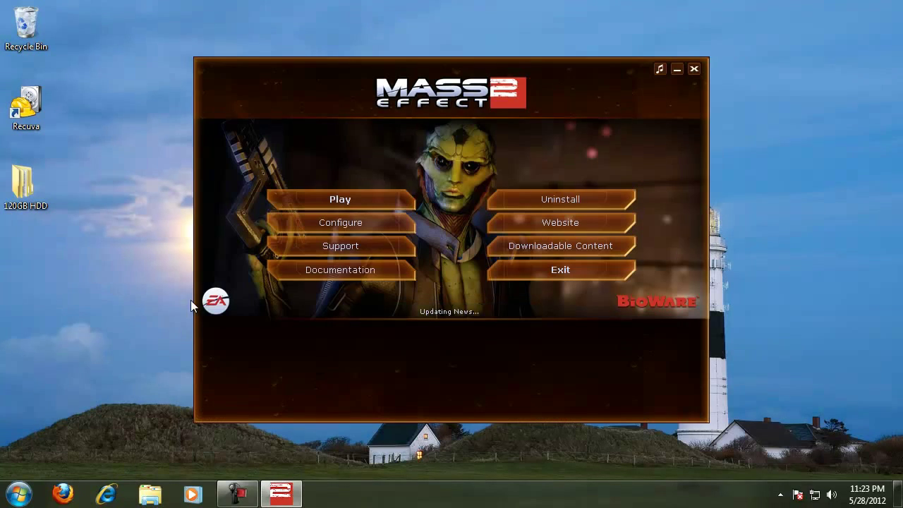
pyautogui.click(694, 70)
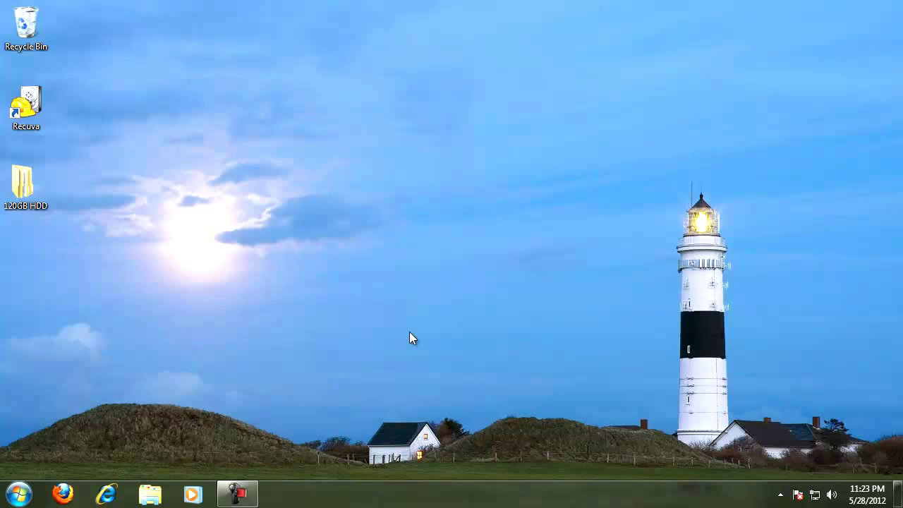
pyautogui.click(247, 493)
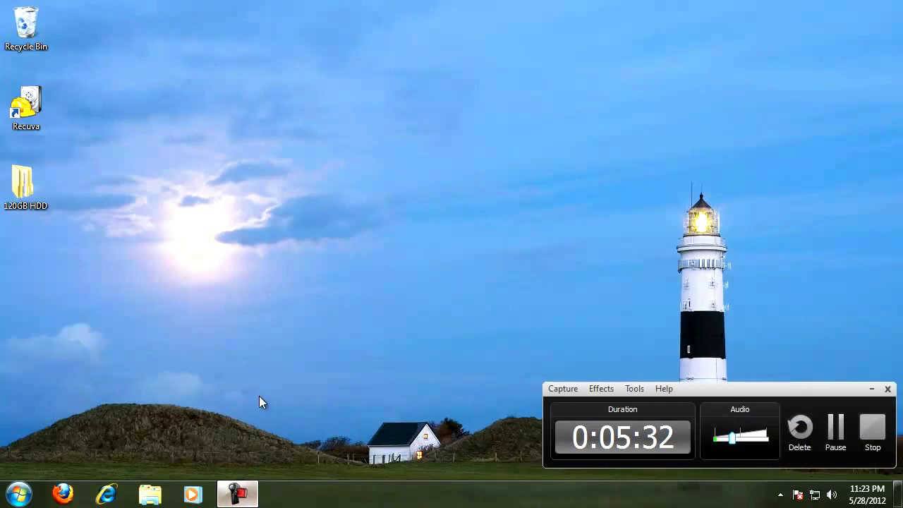